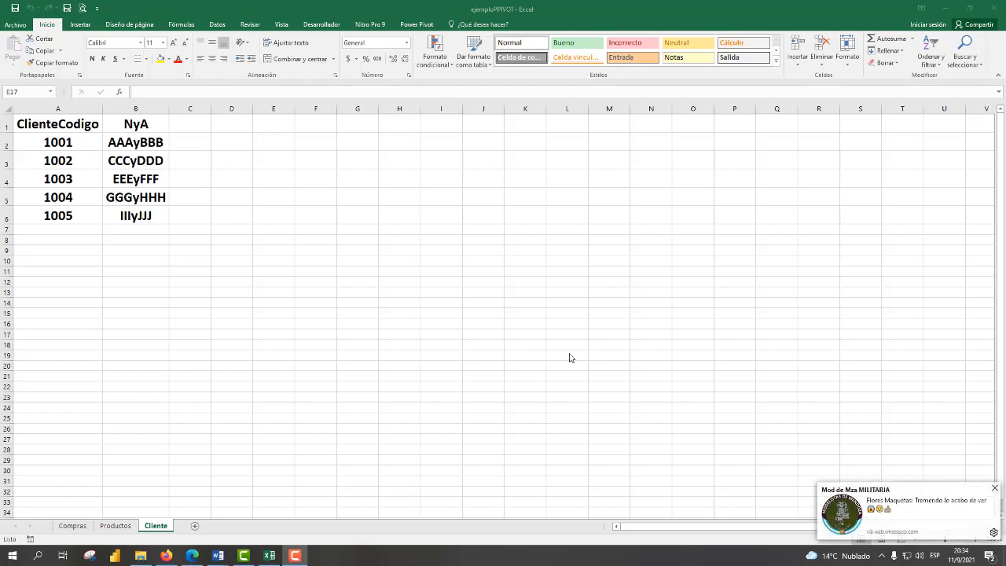
- Review the data on the Compras, Productos and Cliente sheets
{"action": "left_click", "coordinate": [993, 488]}
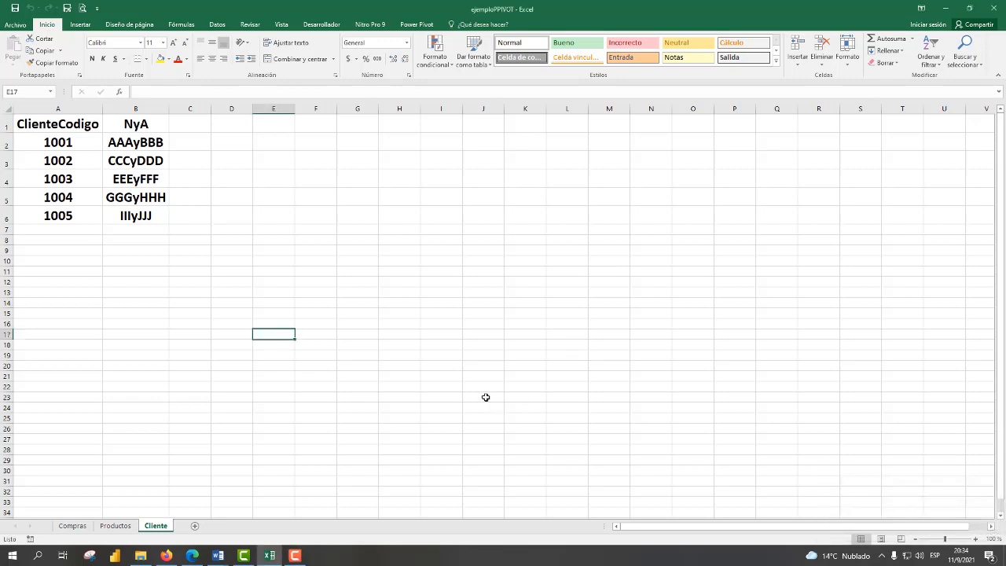
{"action": "left_click", "coordinate": [72, 525]}
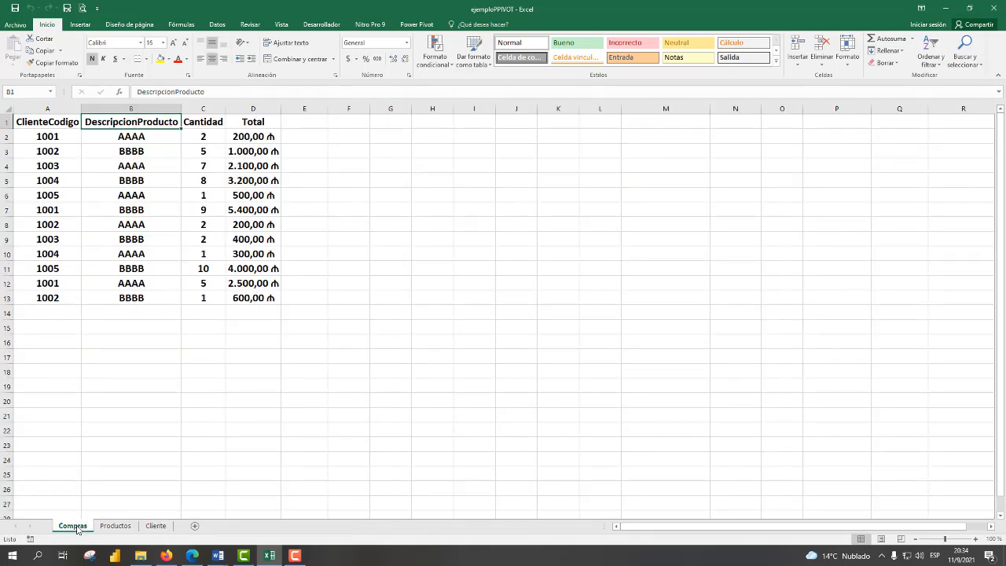
{"action": "left_click", "coordinate": [114, 528]}
{"action": "left_click", "coordinate": [165, 532]}
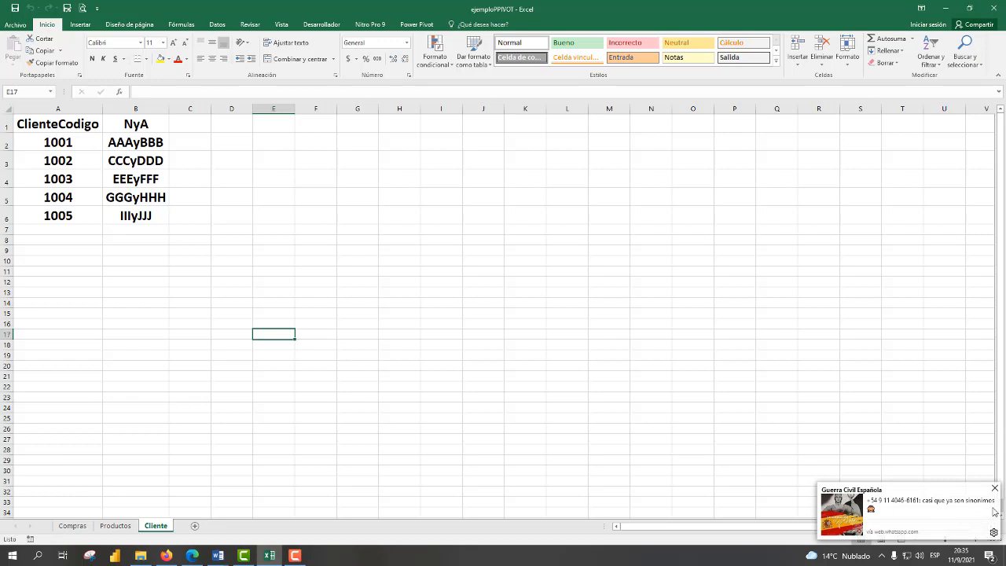
{"action": "left_click", "coordinate": [126, 527]}
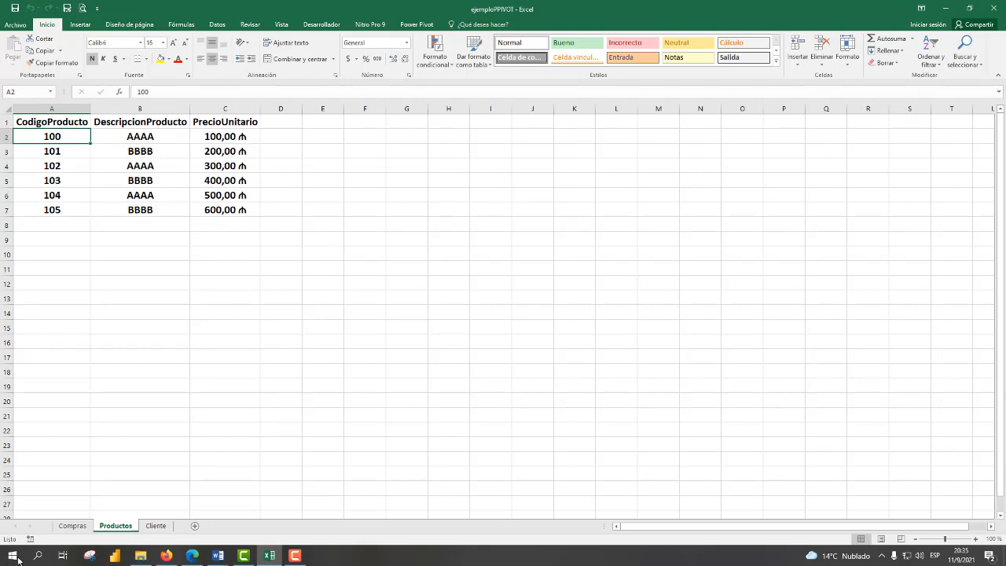
- Add the range A1:D13 of the Compras sheet to the Power Pivot data model as a table with headers
{"action": "left_click", "coordinate": [72, 525]}
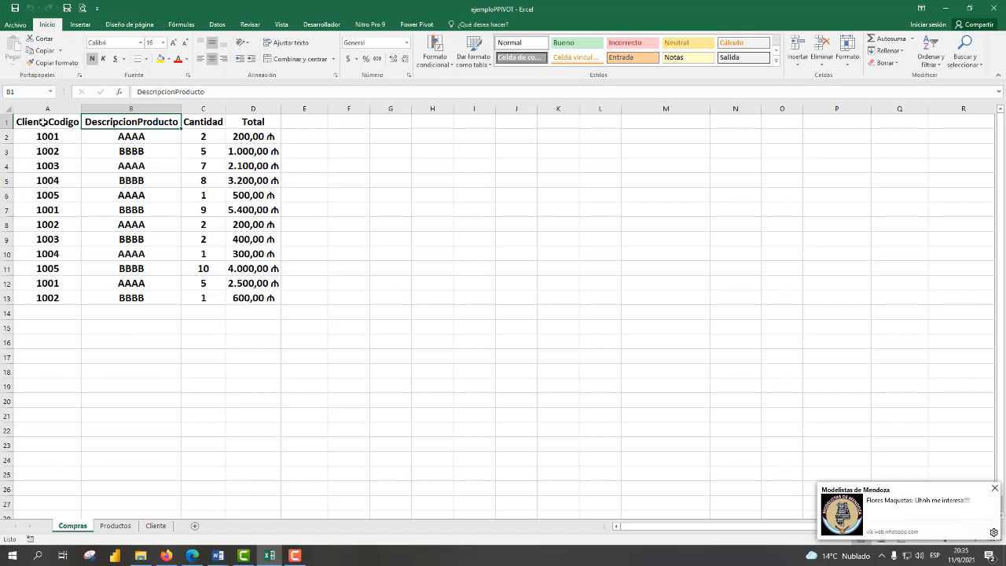
{"action": "left_click_drag", "start_coordinate": [42, 122], "coordinate": [260, 298]}
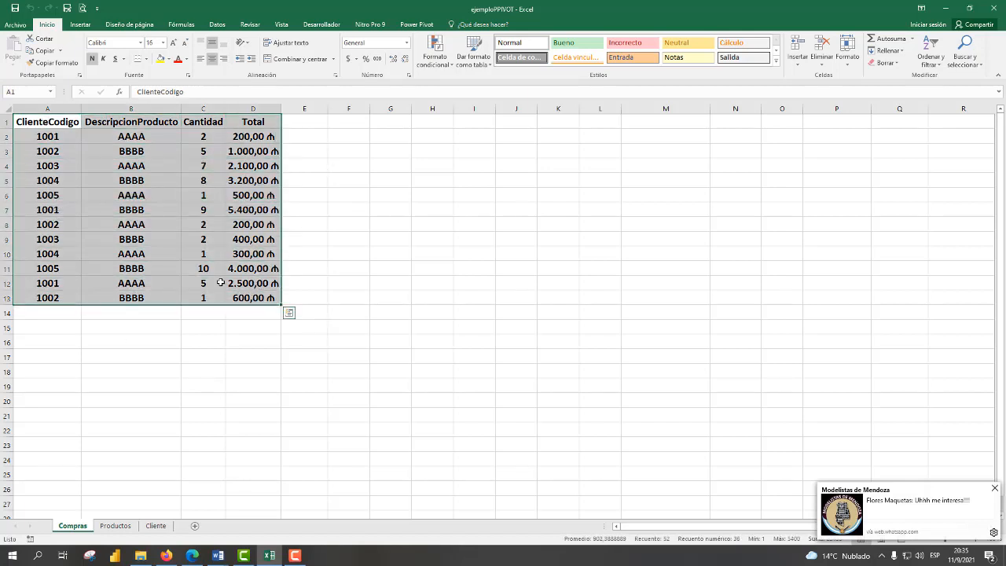
{"action": "left_click", "coordinate": [416, 24]}
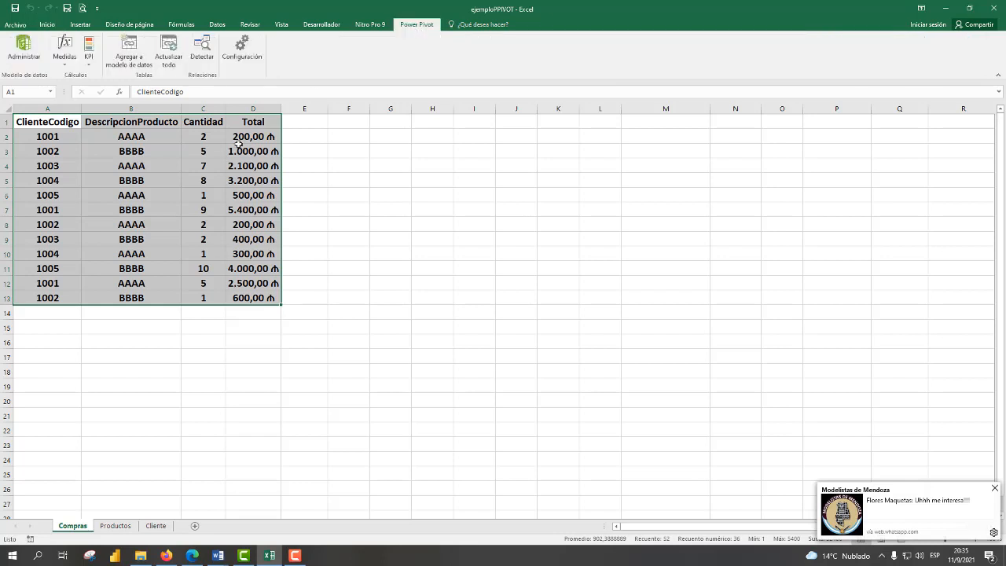
{"action": "left_click", "coordinate": [136, 64]}
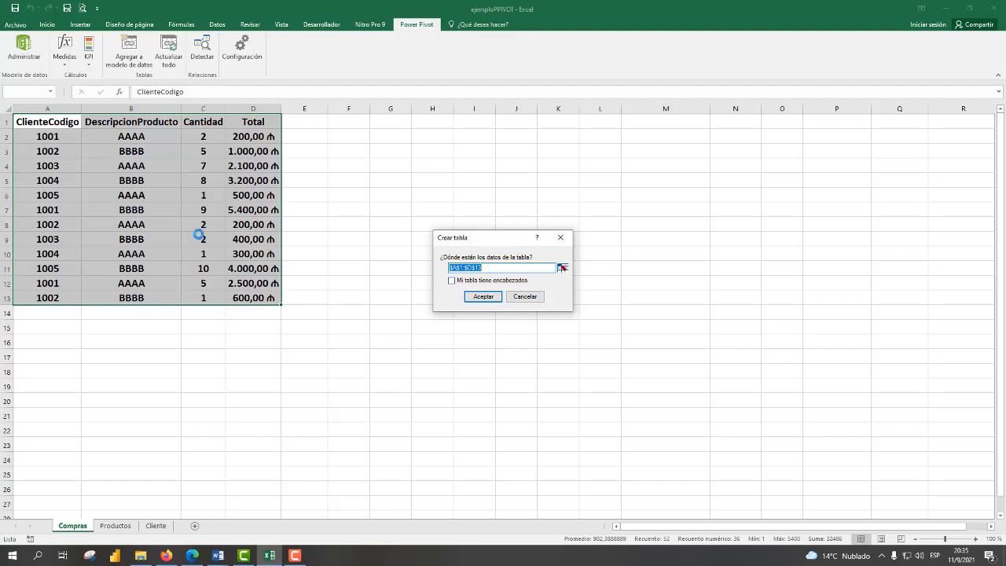
{"action": "left_click", "coordinate": [452, 281]}
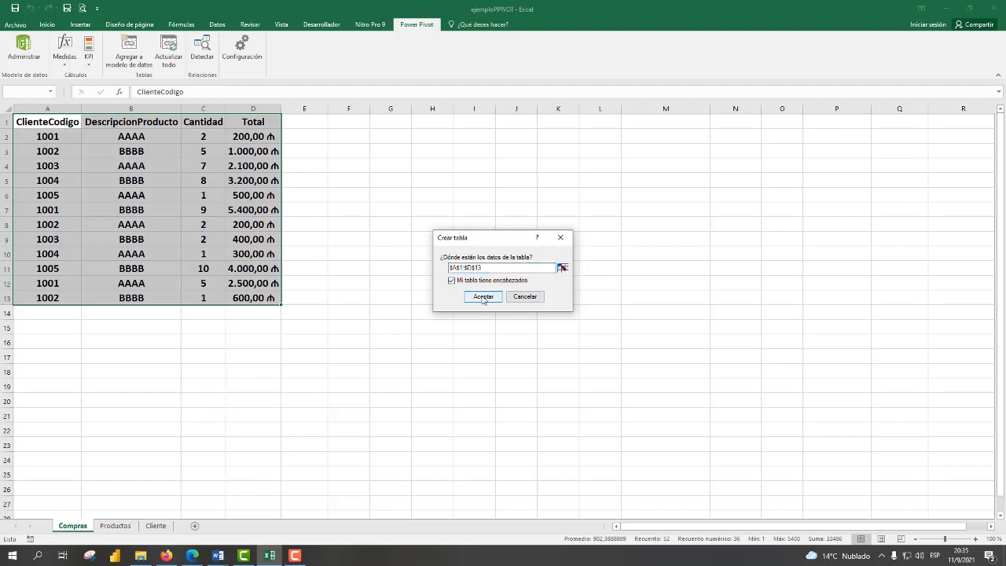
{"action": "left_click", "coordinate": [483, 297]}
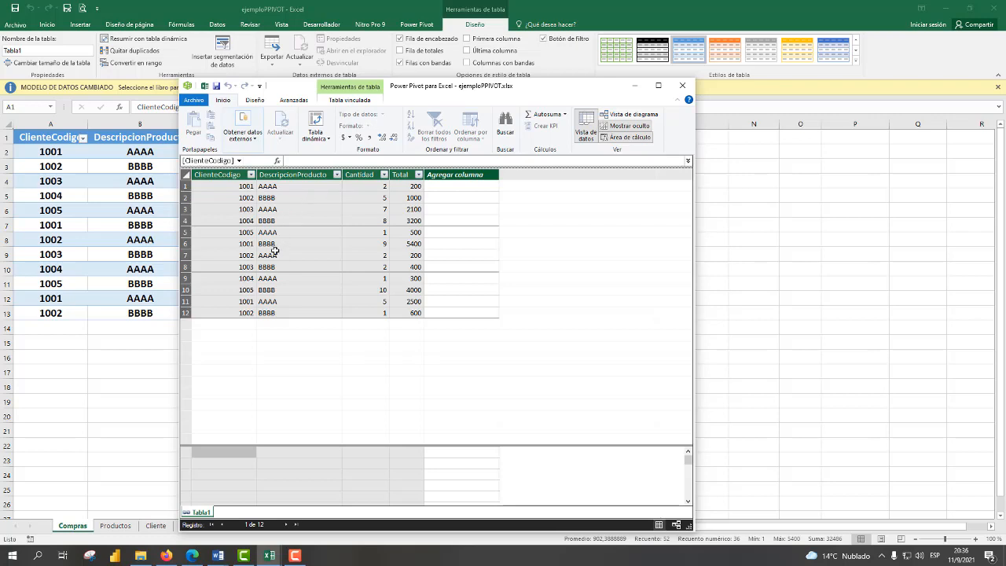
- Add the range A1:C7 of the Productos sheet to the Power Pivot data model as a table with headers
{"action": "left_click", "coordinate": [117, 528]}
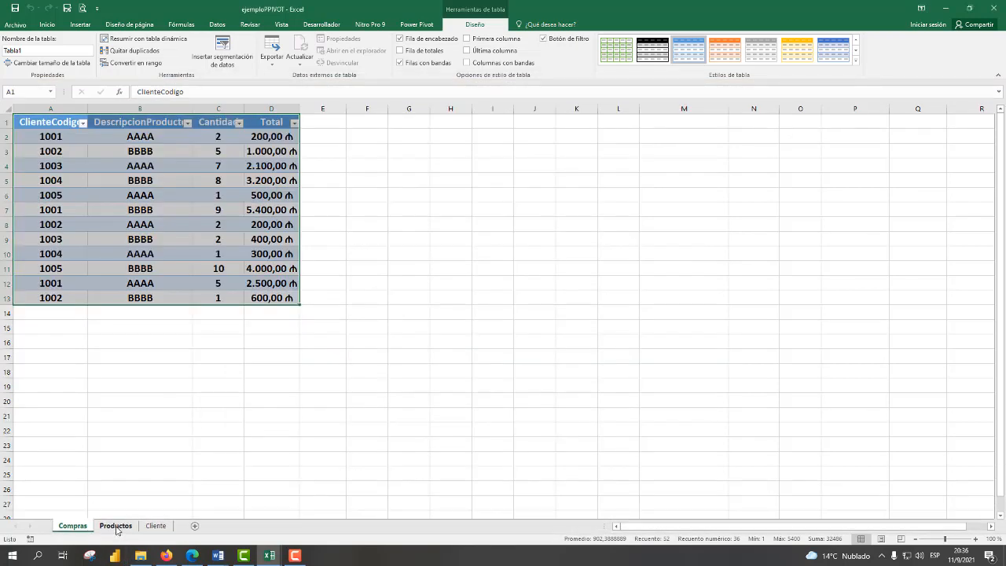
{"action": "left_click", "coordinate": [116, 526]}
{"action": "left_click", "coordinate": [156, 525]}
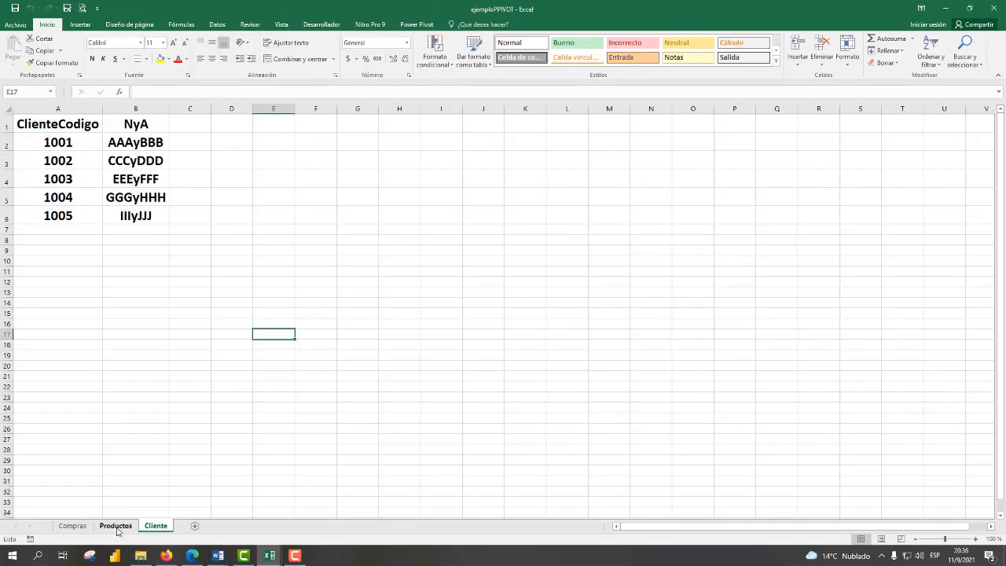
{"action": "left_click", "coordinate": [116, 527]}
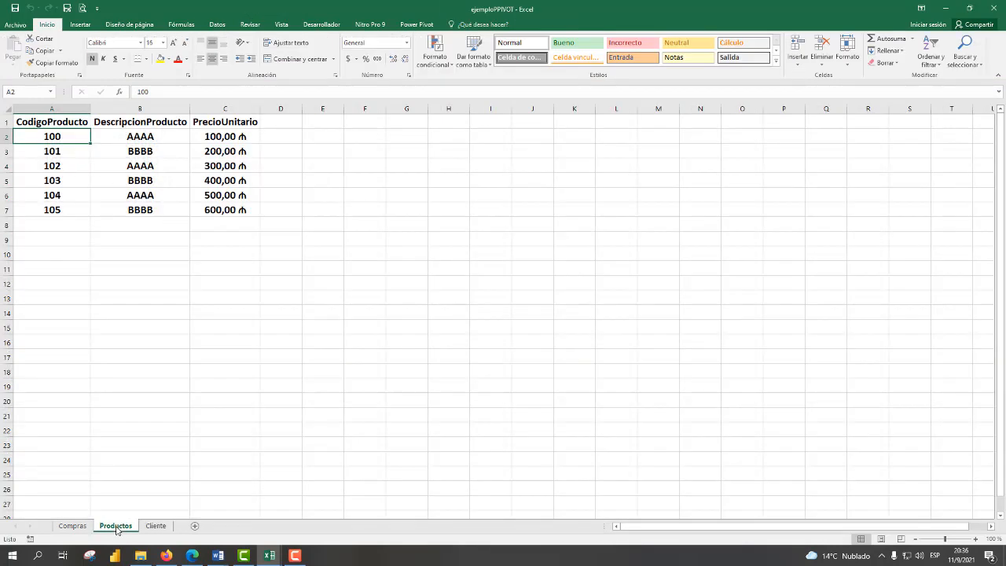
{"action": "left_click", "coordinate": [47, 123]}
{"action": "left_click_drag", "start_coordinate": [105, 133], "coordinate": [241, 211]}
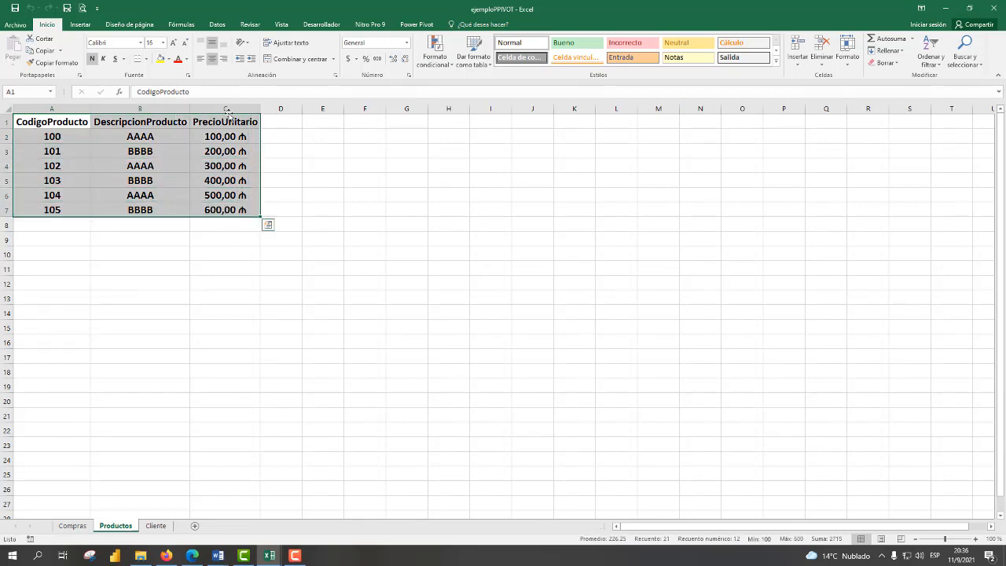
{"action": "left_click", "coordinate": [416, 26]}
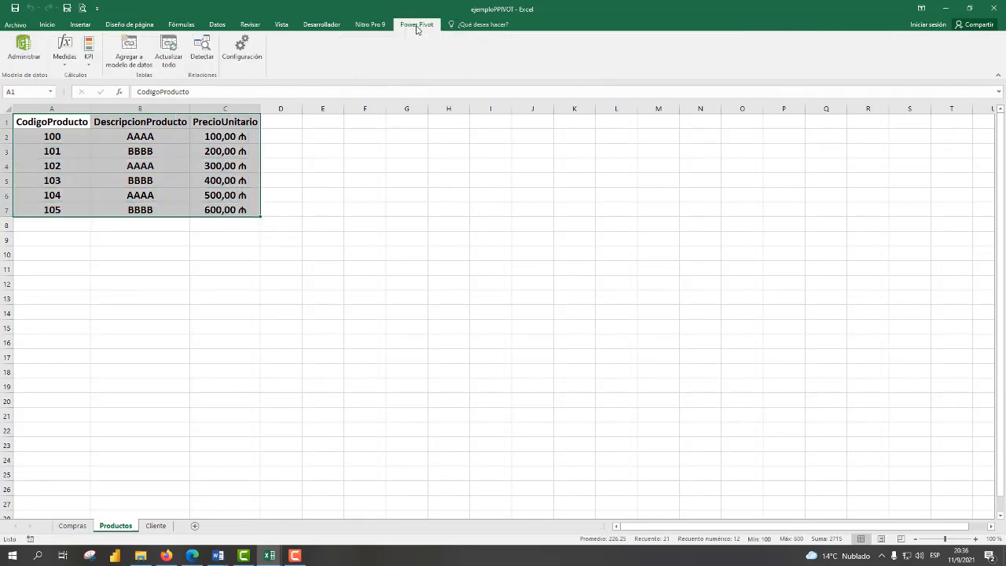
{"action": "left_click", "coordinate": [126, 65]}
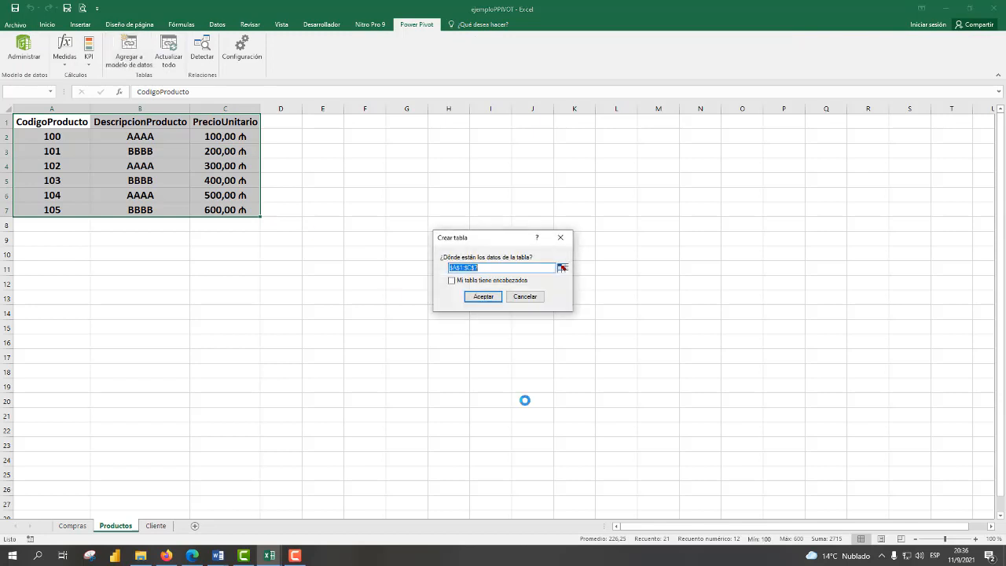
{"action": "left_click", "coordinate": [452, 281]}
{"action": "left_click", "coordinate": [484, 298]}
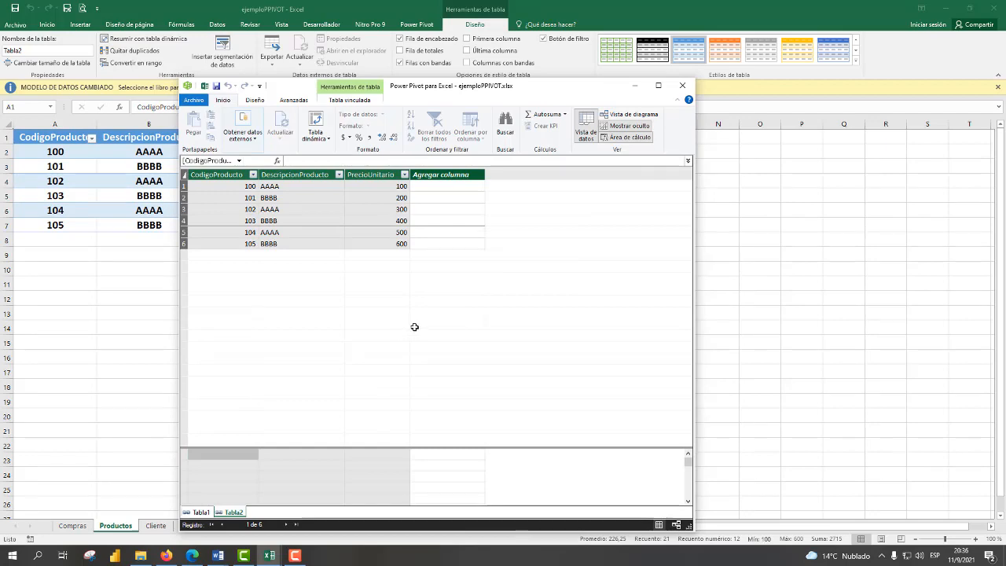
- Maximize the Power Pivot window and show Tabla2 in the data view
{"action": "left_click", "coordinate": [658, 84]}
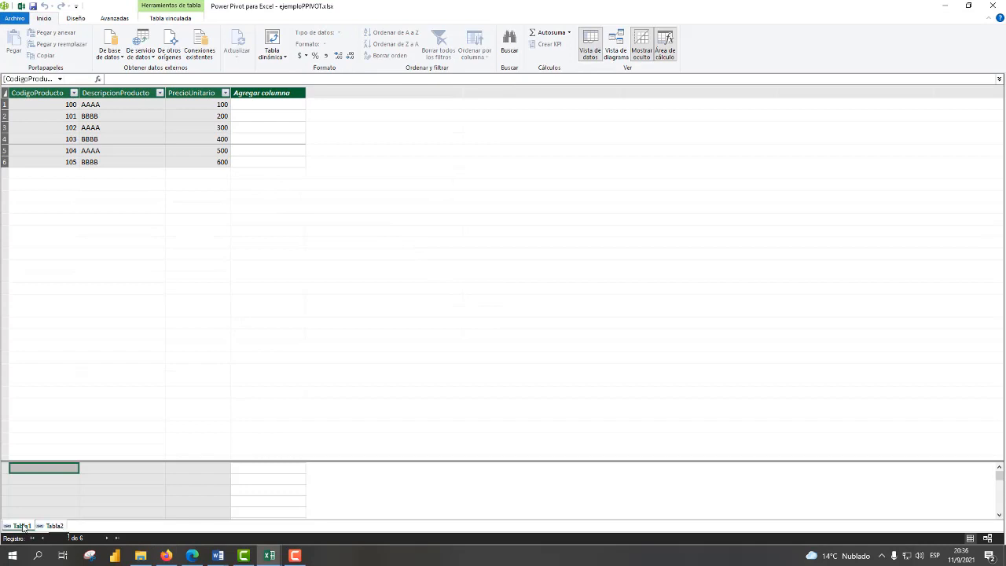
{"action": "left_click", "coordinate": [53, 526]}
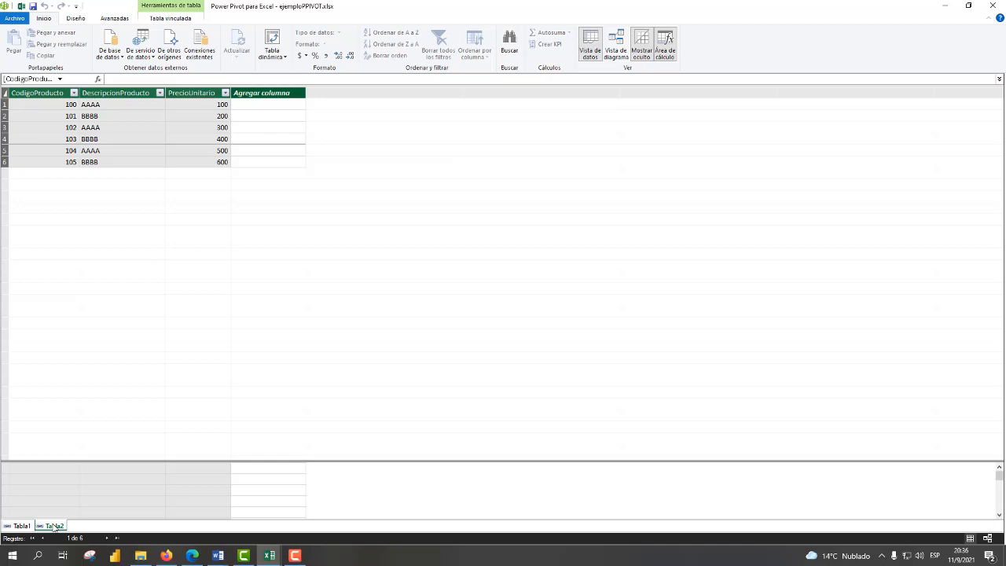
{"action": "right_click", "coordinate": [23, 525]}
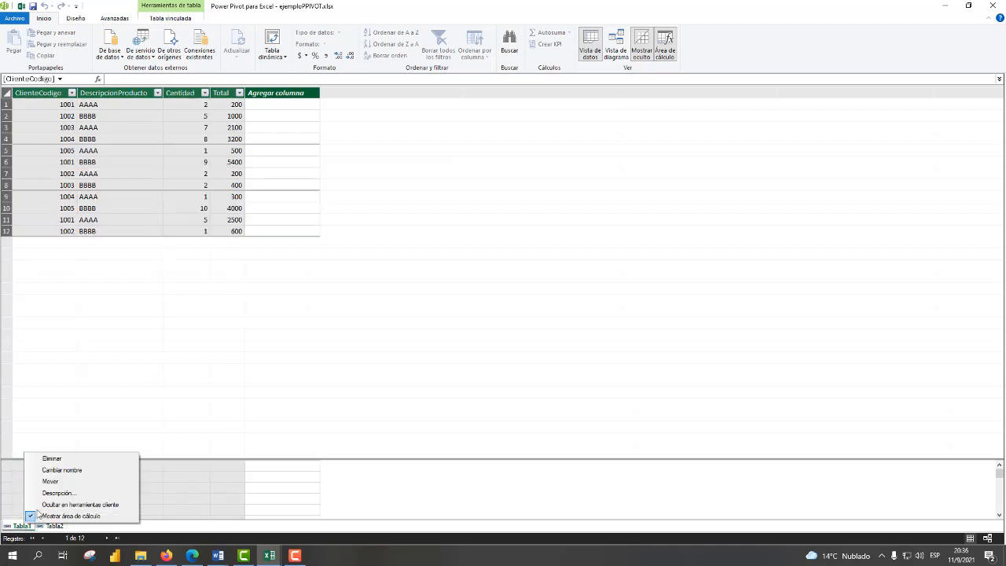
{"action": "left_click", "coordinate": [61, 470]}
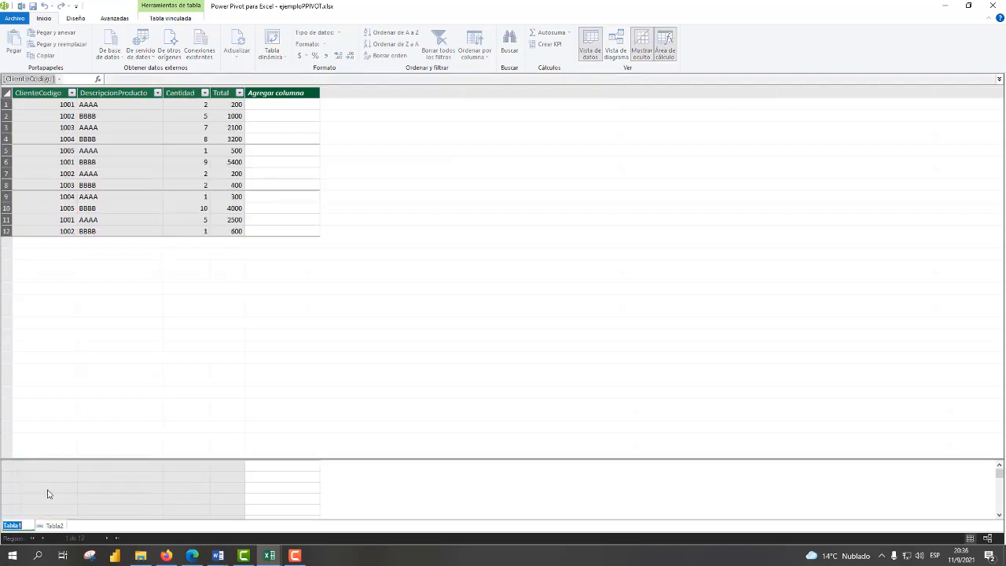
{"action": "left_click", "coordinate": [103, 501]}
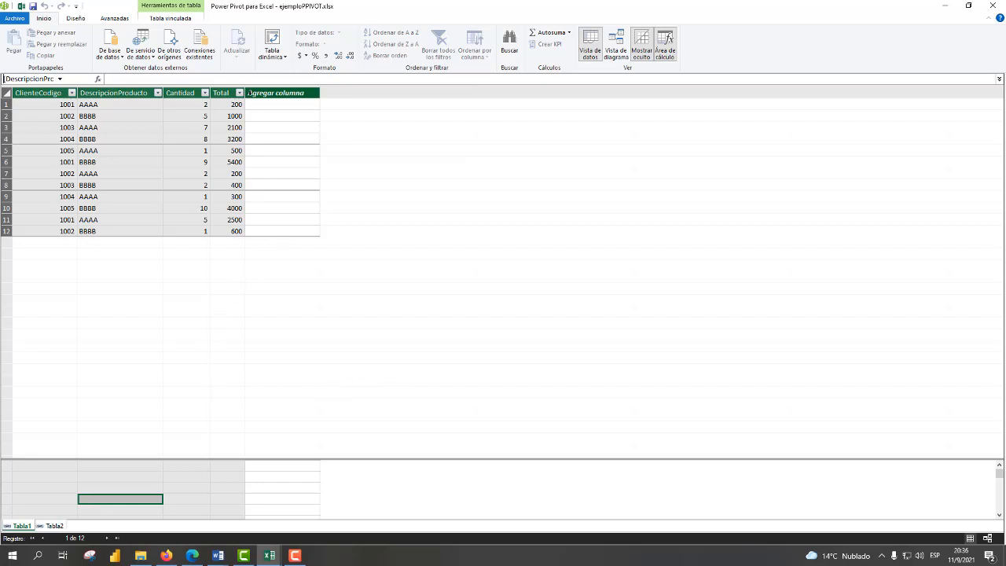
- Filter Tabla1 by the Total column to show only the value 300
{"action": "left_click", "coordinate": [240, 93]}
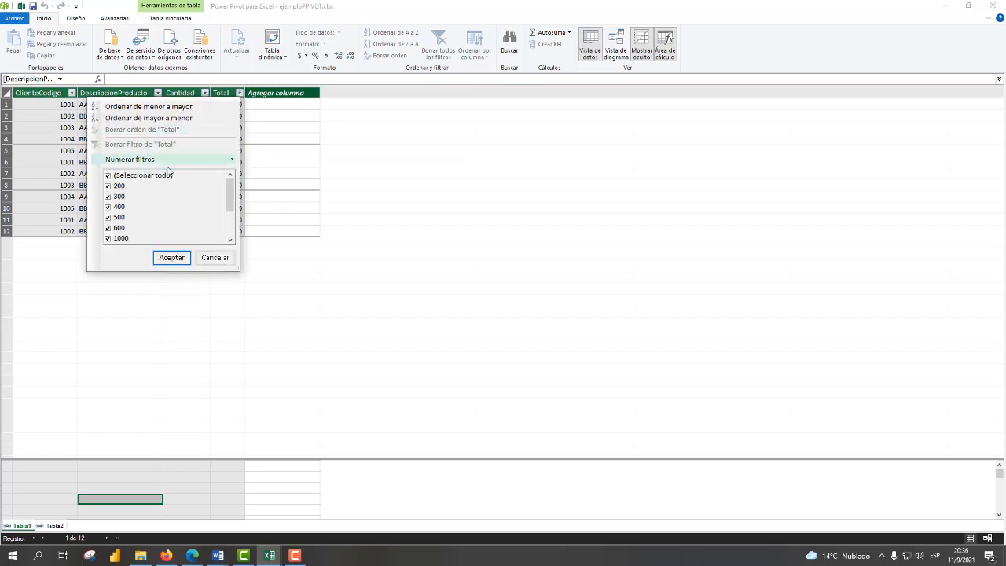
{"action": "left_click", "coordinate": [161, 176]}
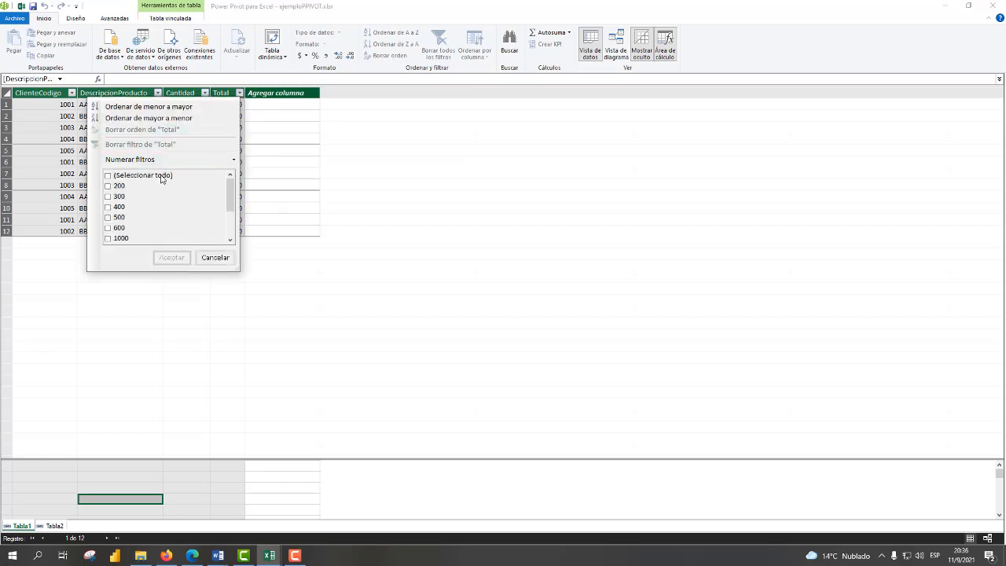
{"action": "left_click", "coordinate": [119, 195]}
{"action": "left_click", "coordinate": [171, 257]}
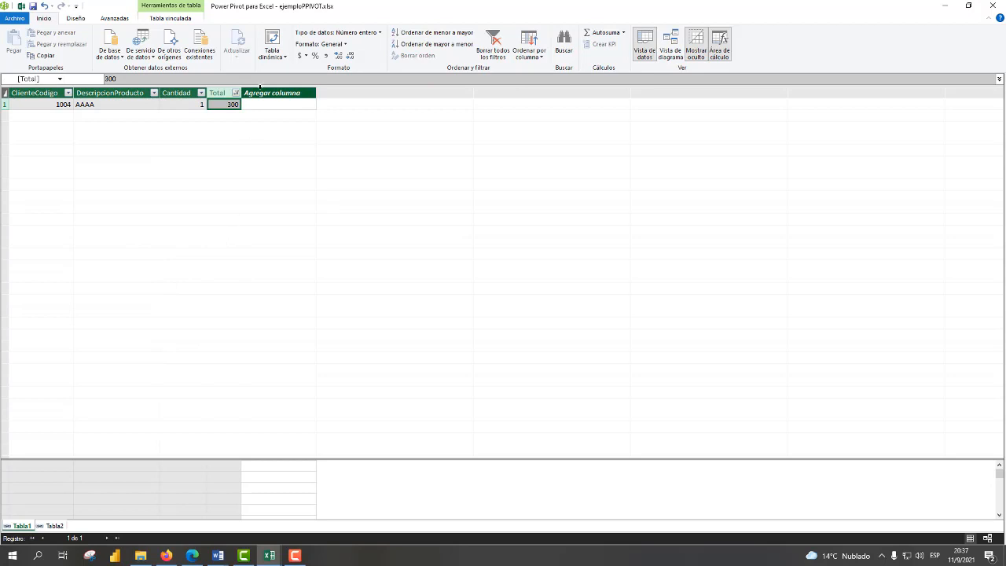
- Reselect all values in the Total column's filter of Tabla1
{"action": "left_click", "coordinate": [236, 92]}
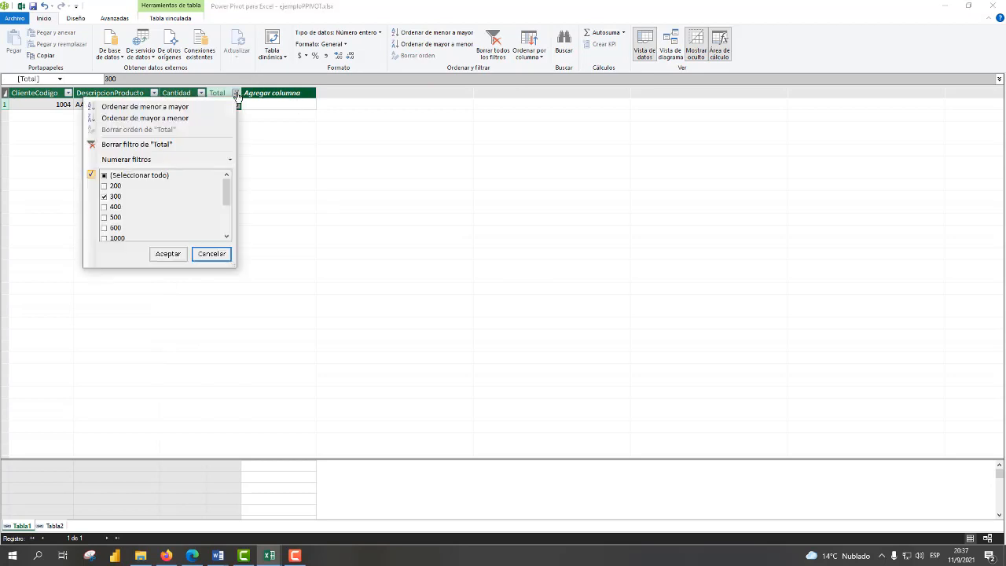
{"action": "left_click", "coordinate": [149, 176]}
{"action": "left_click", "coordinate": [167, 253]}
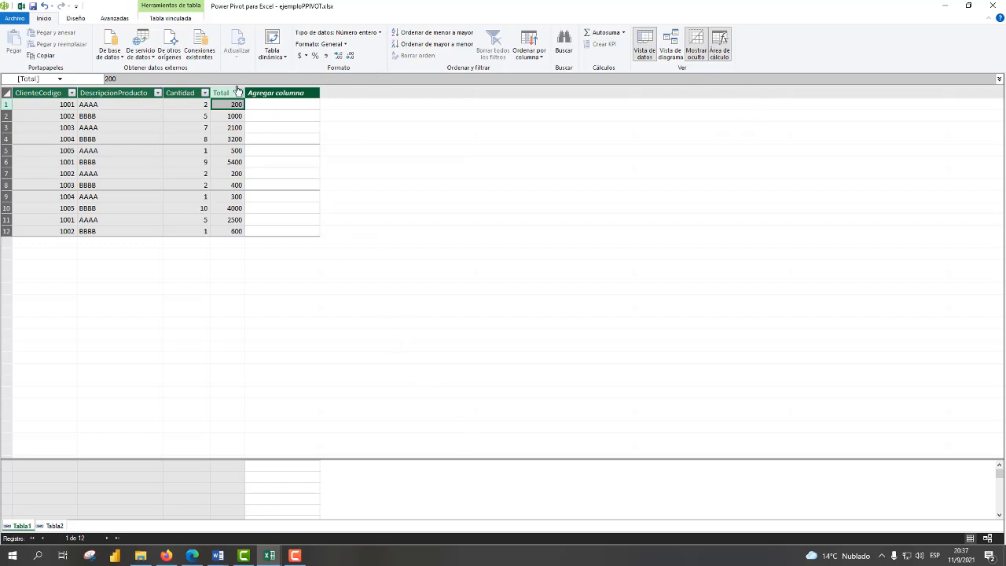
- Examine the options for importing external data from databases, data services and other sources, including the import wizard's full source list
{"action": "left_click", "coordinate": [116, 57]}
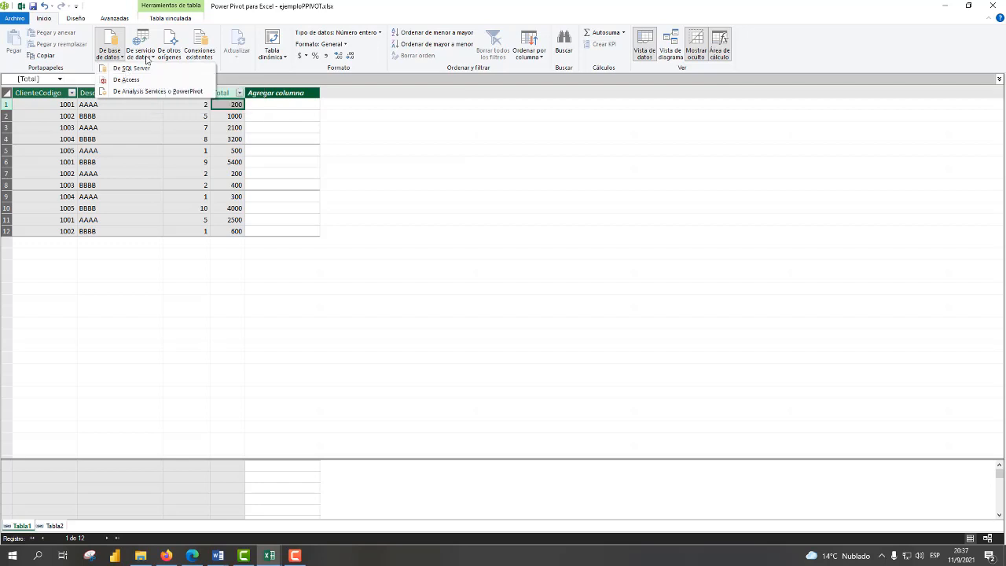
{"action": "left_click", "coordinate": [147, 60]}
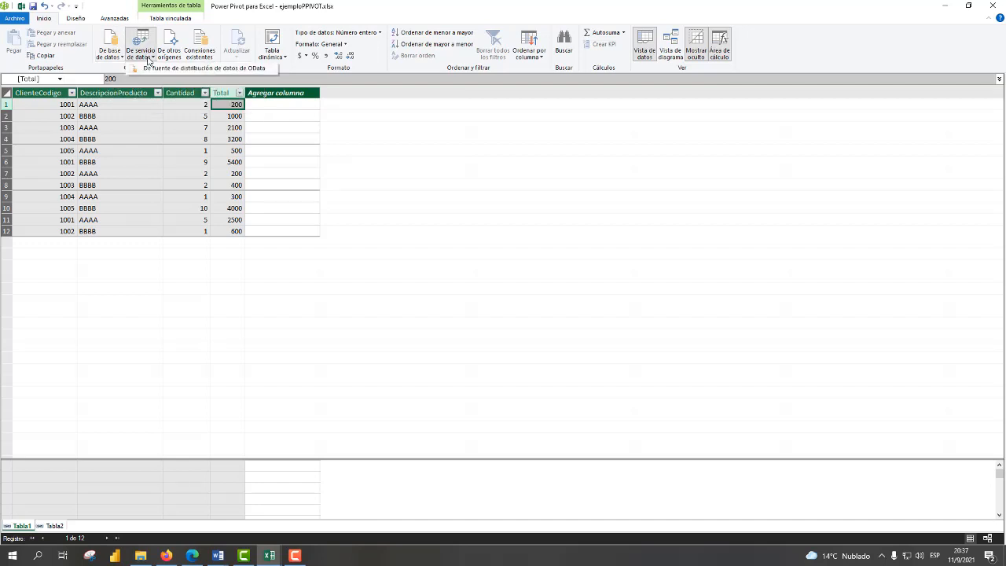
{"action": "left_click", "coordinate": [173, 56]}
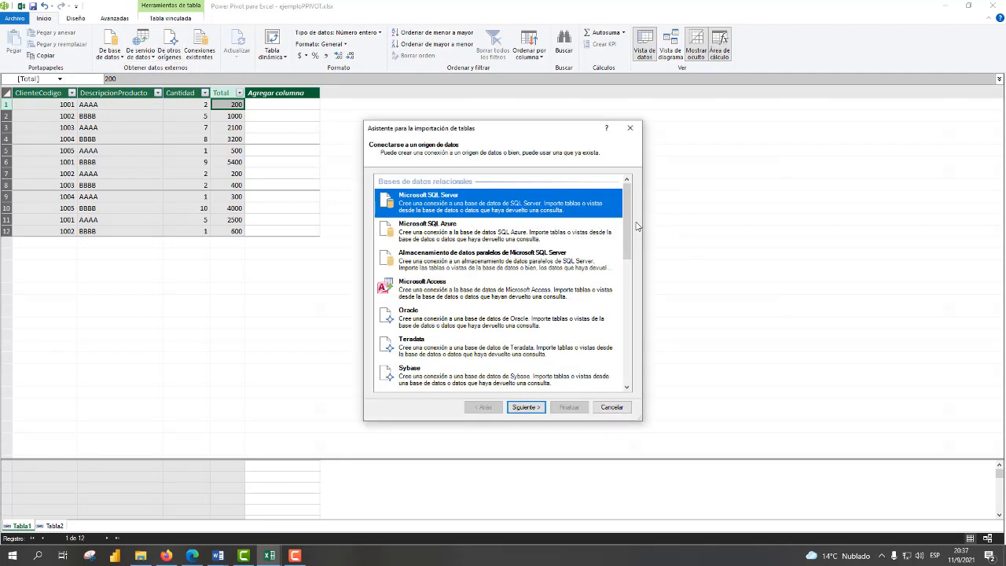
{"action": "left_click_drag", "start_coordinate": [630, 227], "coordinate": [634, 364]}
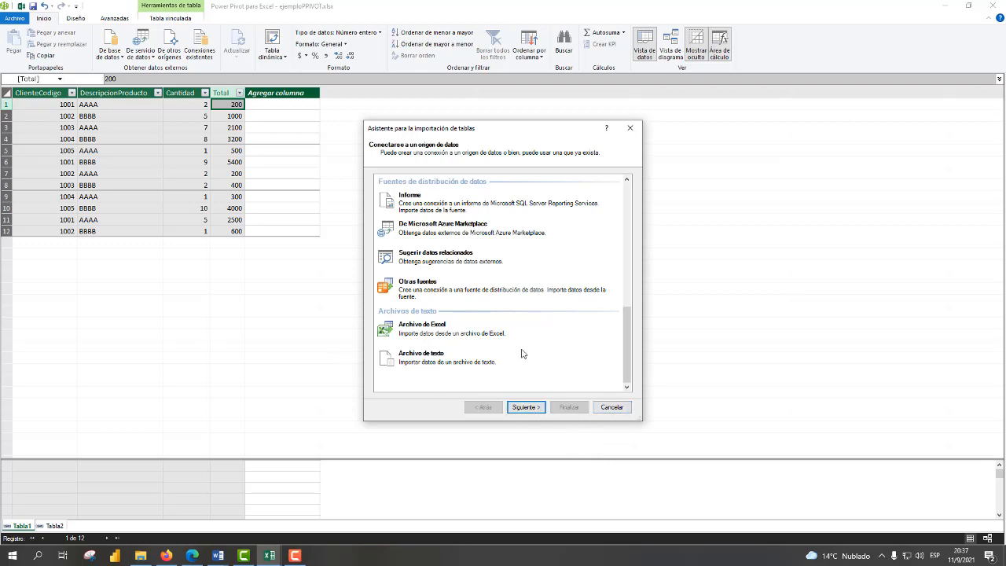
{"action": "left_click", "coordinate": [605, 407]}
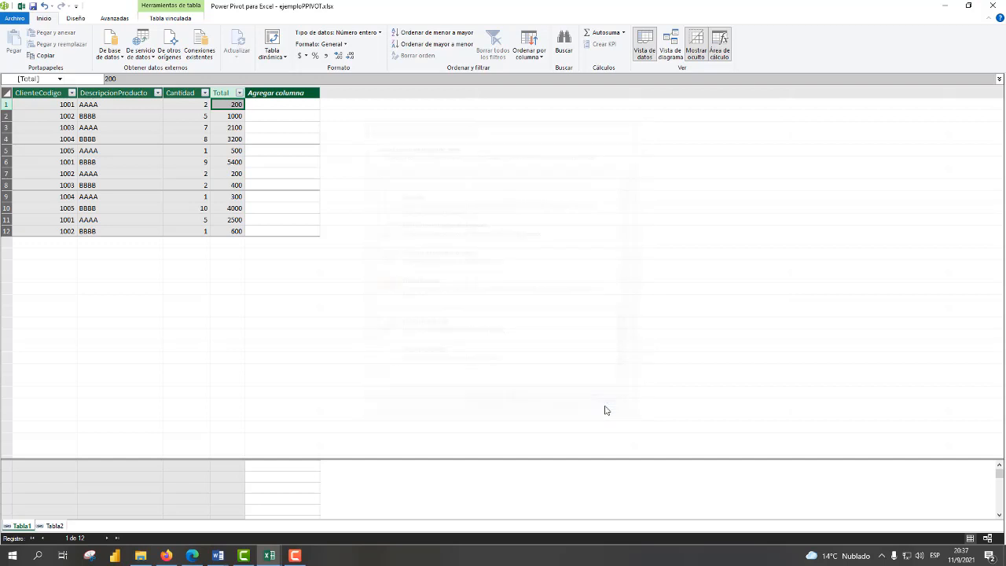
- Check the existing data source connections, close their dialog and dismiss the desktop notification
{"action": "left_click", "coordinate": [198, 55]}
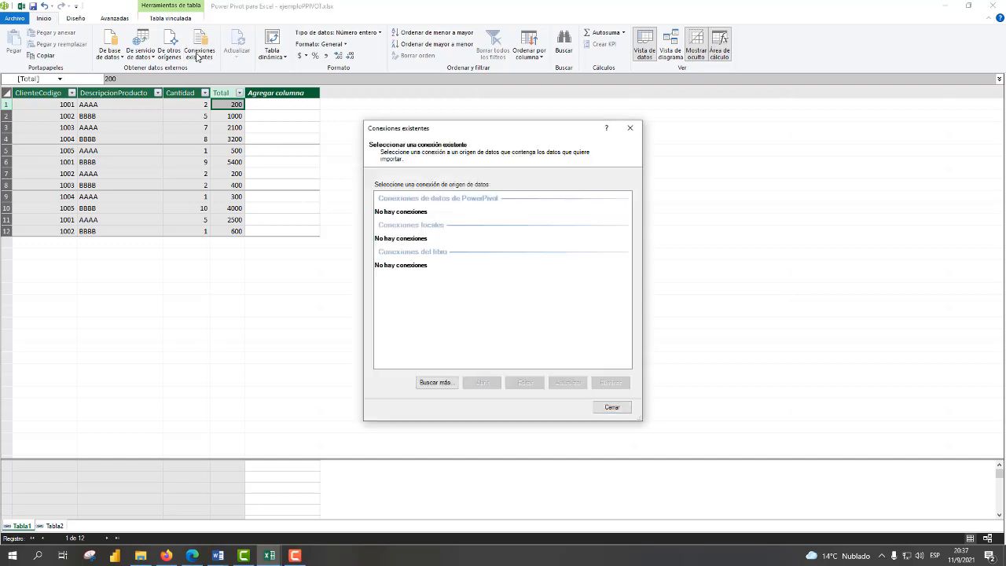
{"action": "left_click", "coordinate": [612, 407]}
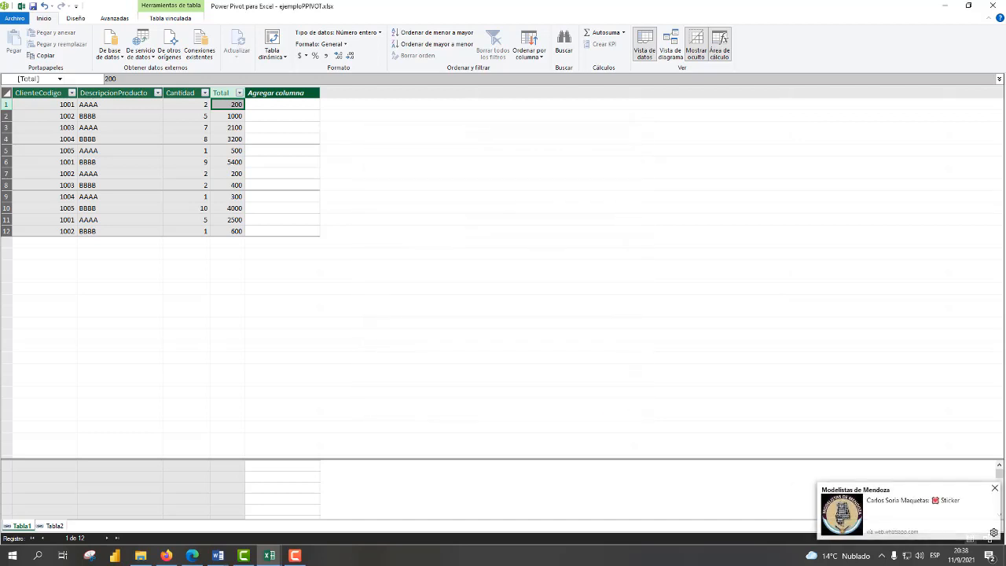
{"action": "left_click", "coordinate": [994, 490]}
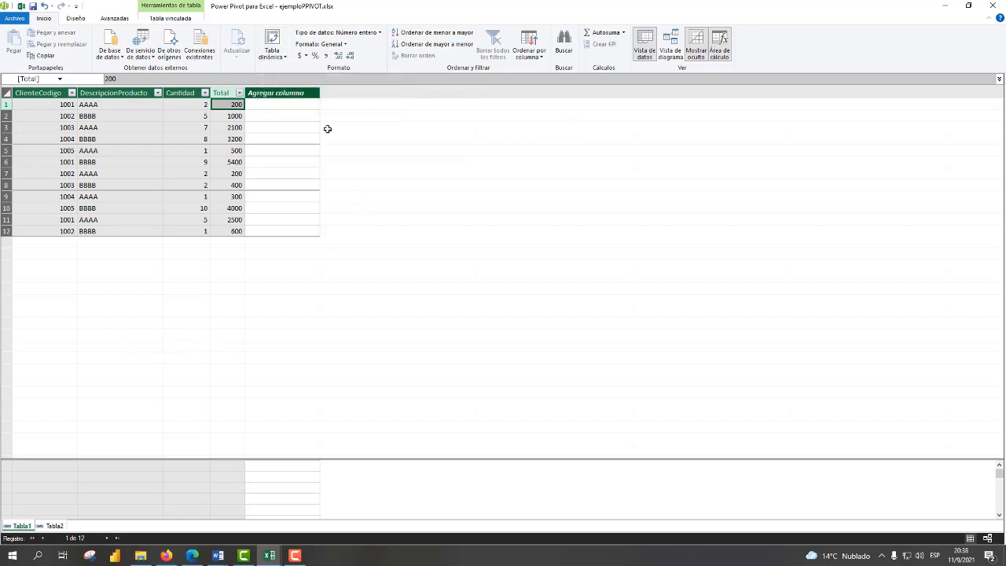
- Dismiss the desktop notification and show the data model's tables in diagram view
{"action": "left_click", "coordinate": [645, 55]}
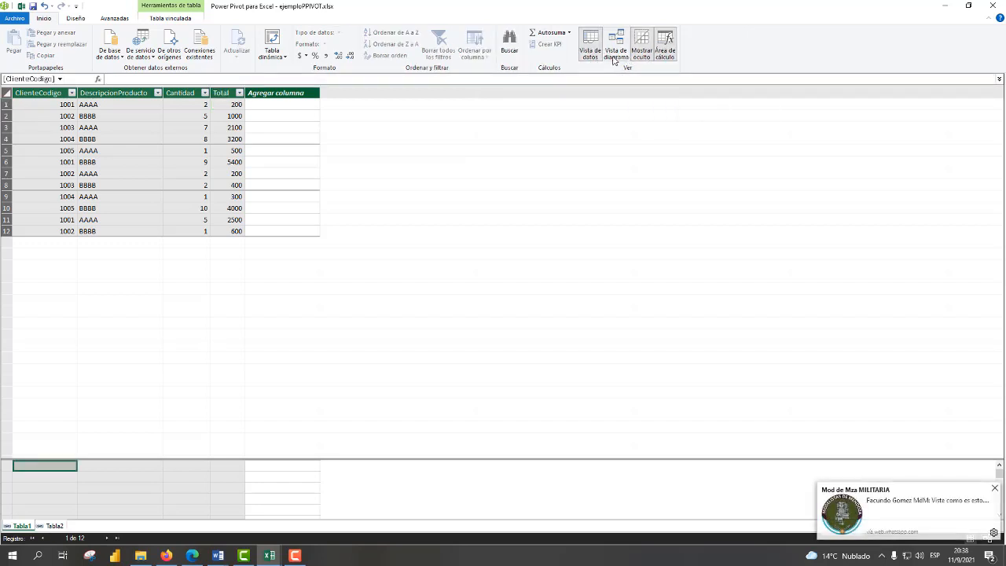
{"action": "left_click", "coordinate": [994, 488]}
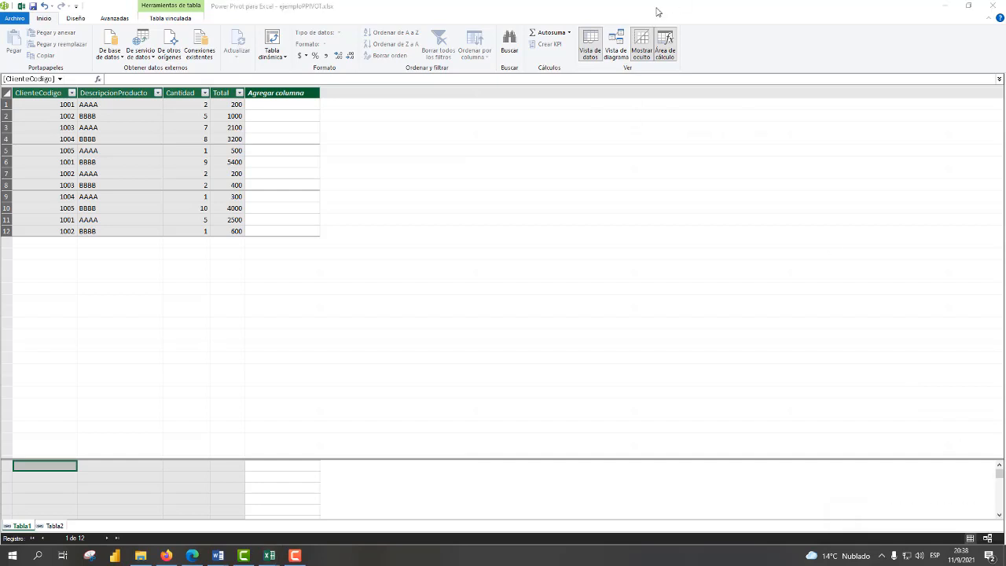
{"action": "left_click", "coordinate": [616, 50]}
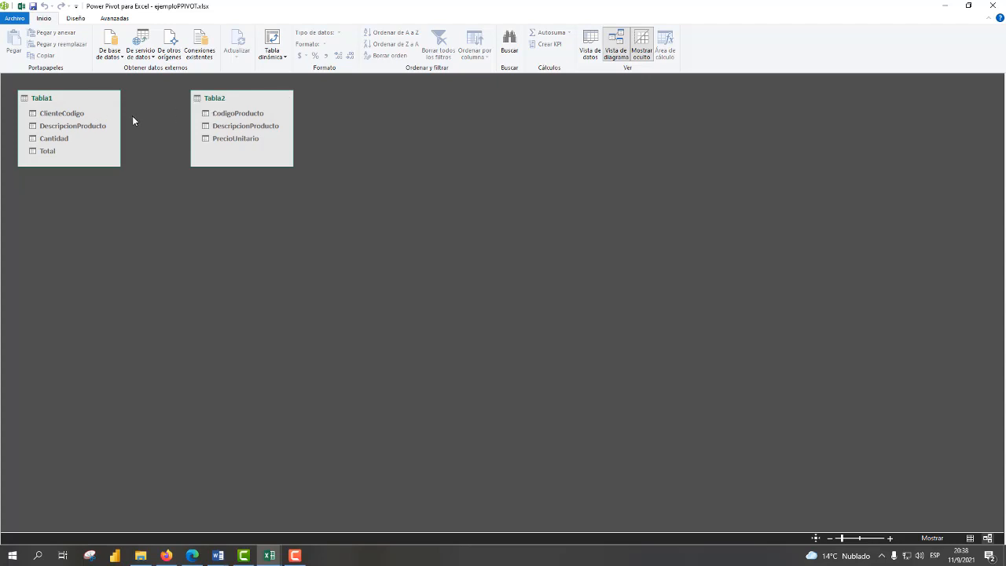
- Turn off the display of hidden items and return to the data view with the calculation area shown
{"action": "left_click", "coordinate": [640, 57]}
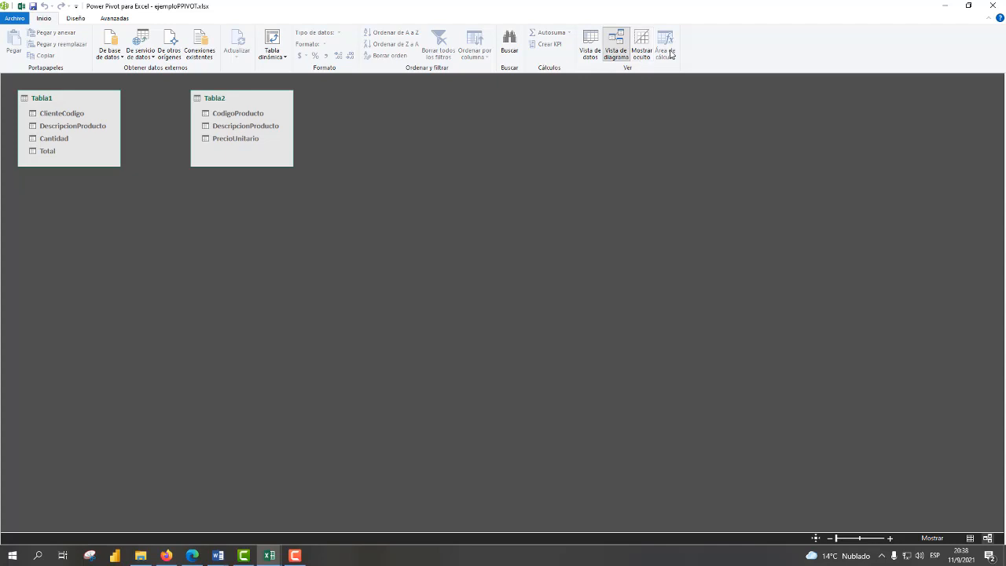
{"action": "left_click", "coordinate": [670, 54]}
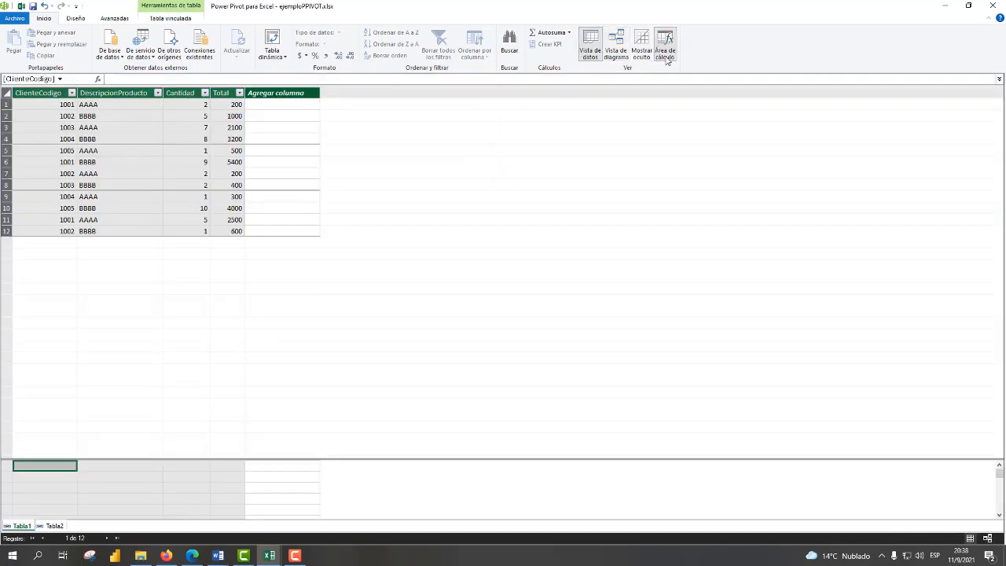
{"action": "left_click", "coordinate": [667, 61]}
{"action": "left_click", "coordinate": [714, 53]}
- Examine the calculation tools: the AutoSum functions, the full Insert Function list and the calculation mode options
{"action": "left_click", "coordinate": [569, 33]}
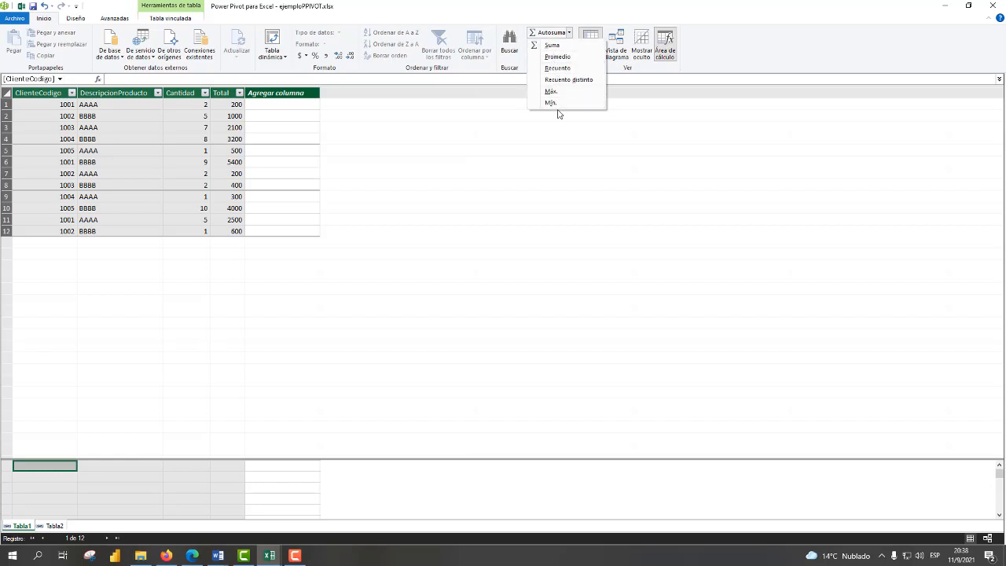
{"action": "left_click", "coordinate": [649, 118]}
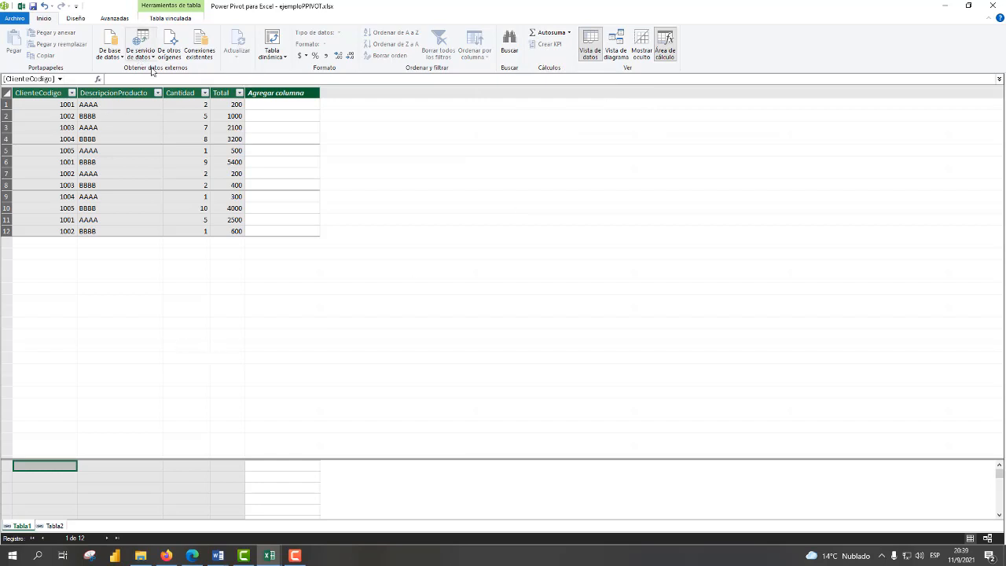
{"action": "left_click", "coordinate": [76, 18]}
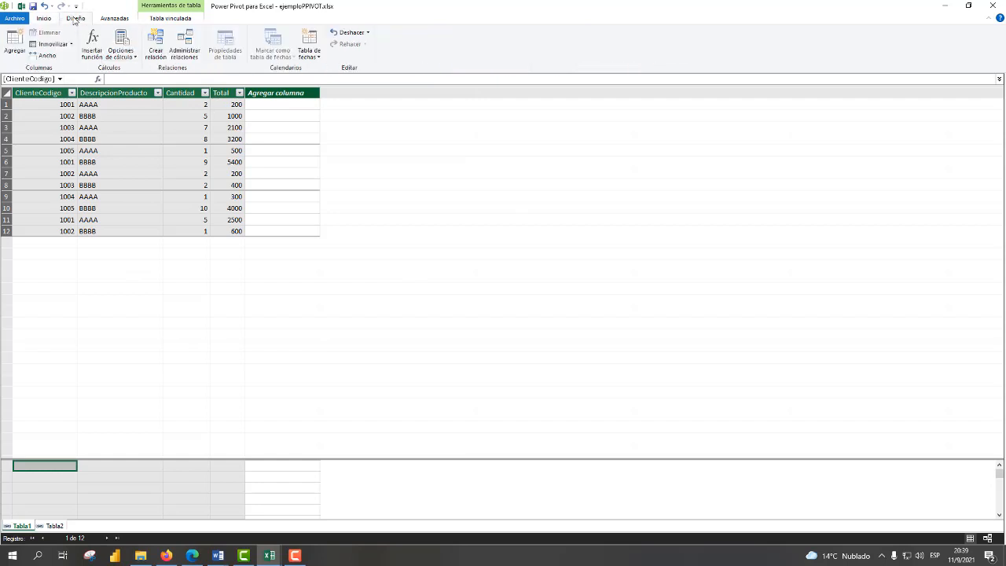
{"action": "left_click", "coordinate": [92, 60]}
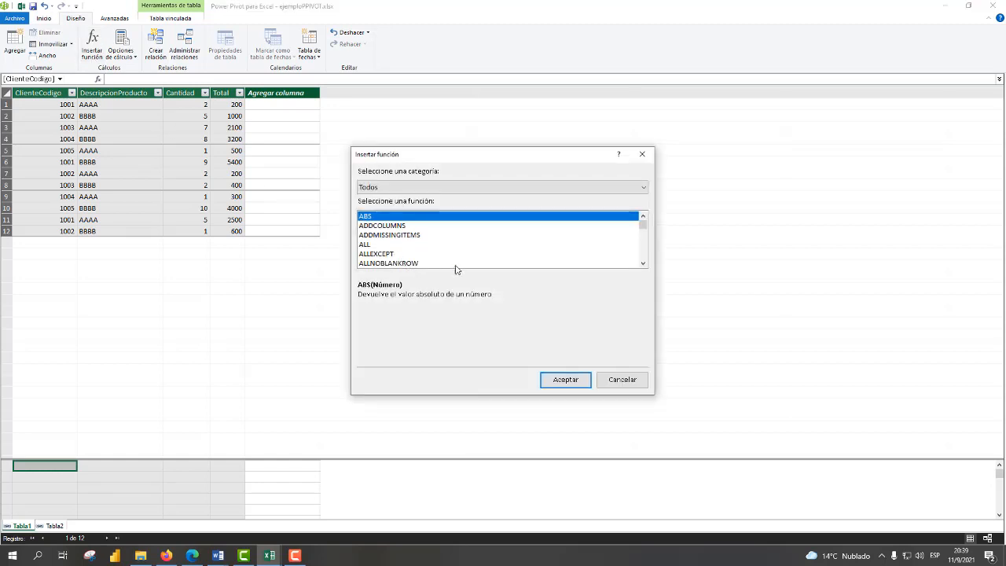
{"action": "left_click_drag", "start_coordinate": [642, 225], "coordinate": [640, 266]}
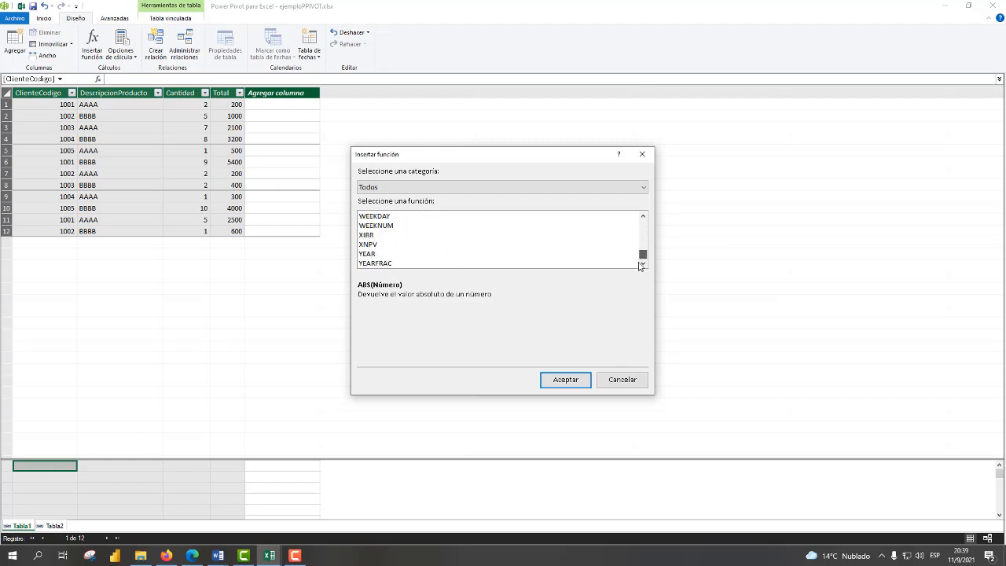
{"action": "left_click", "coordinate": [628, 380]}
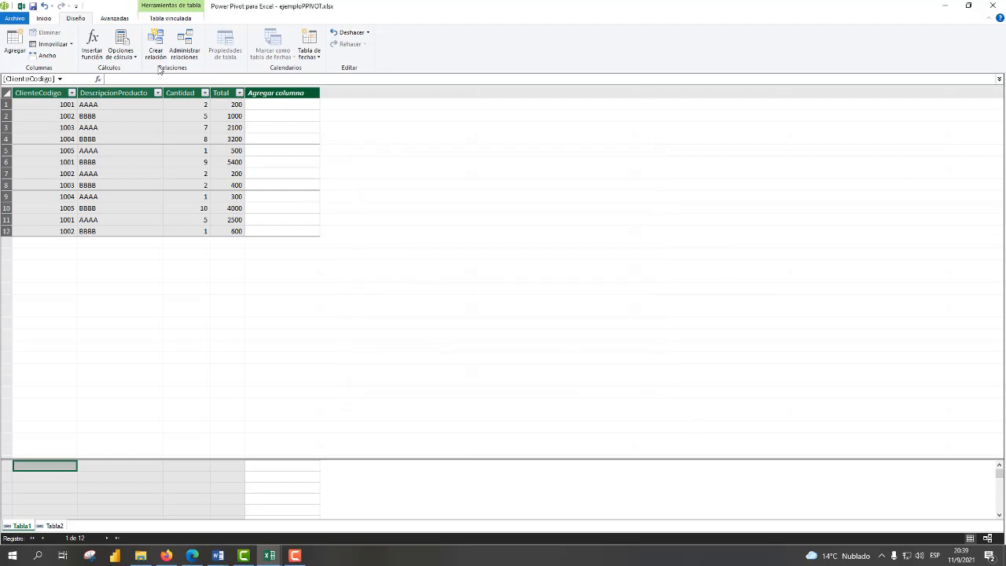
{"action": "left_click", "coordinate": [132, 58]}
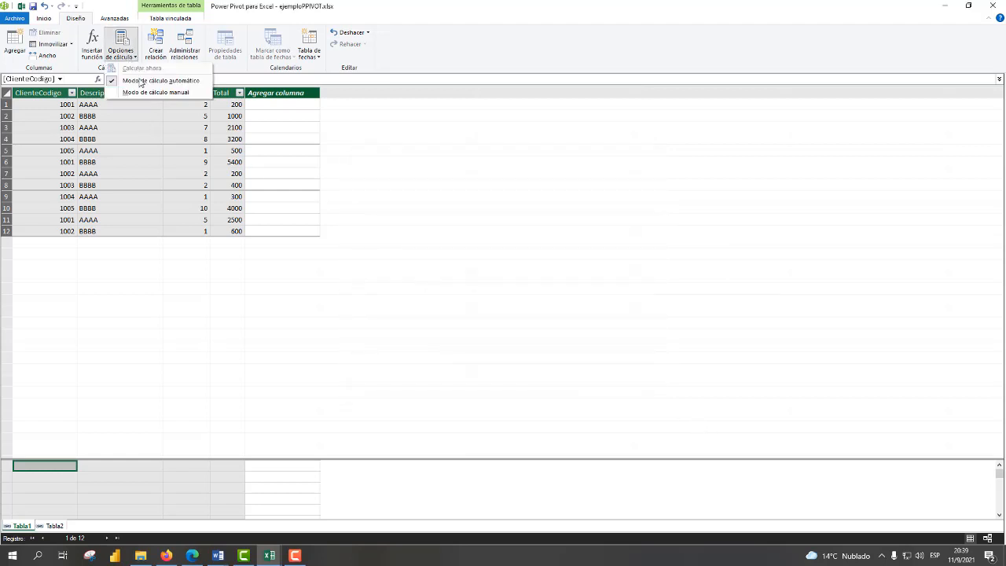
- Examine the settings for creating a relationship between Tabla1 and Tabla2, and leave without creating it
{"action": "left_click", "coordinate": [156, 53]}
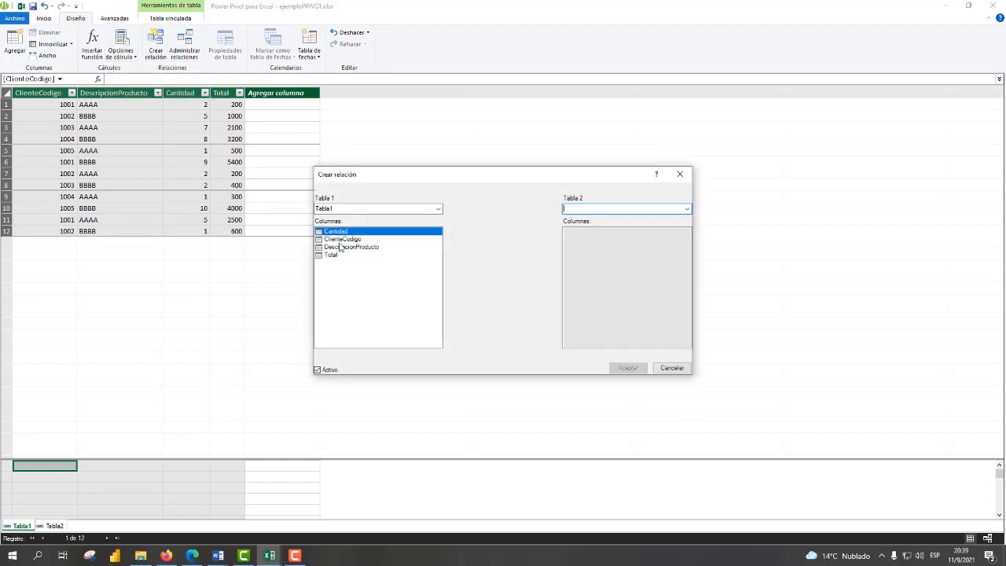
{"action": "left_click", "coordinate": [686, 209]}
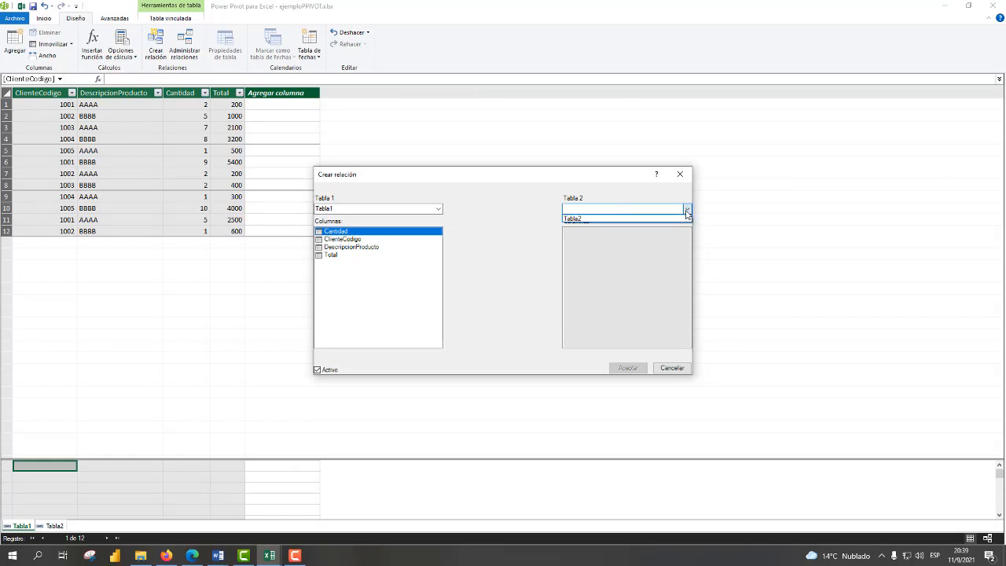
{"action": "left_click", "coordinate": [638, 219]}
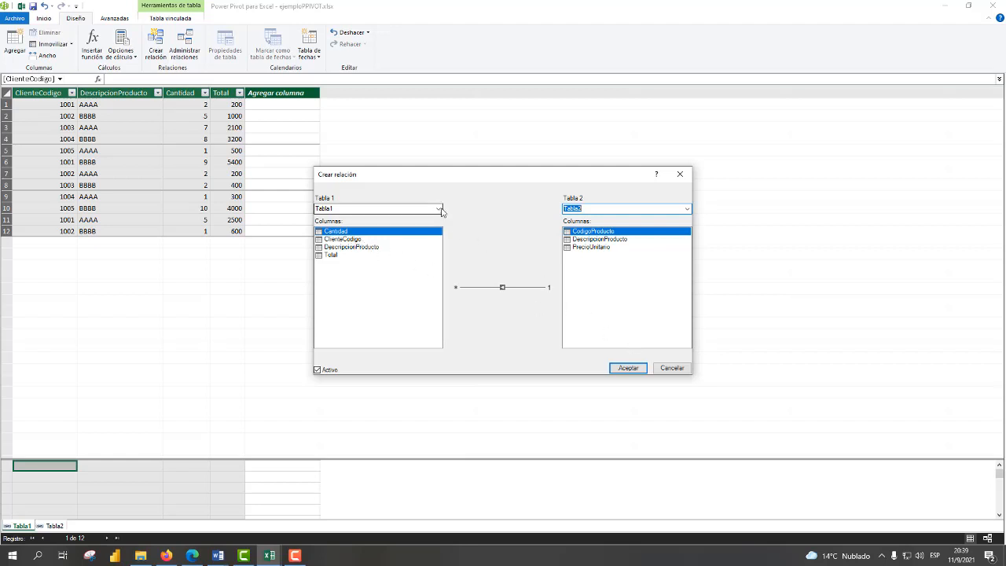
{"action": "left_click", "coordinate": [438, 209]}
{"action": "left_click", "coordinate": [678, 369]}
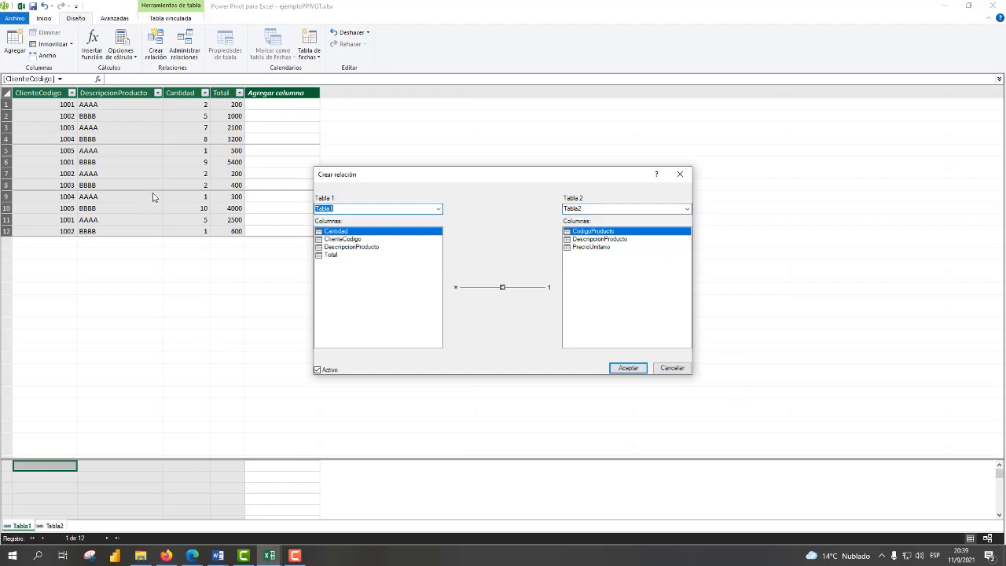
{"action": "left_click", "coordinate": [672, 368]}
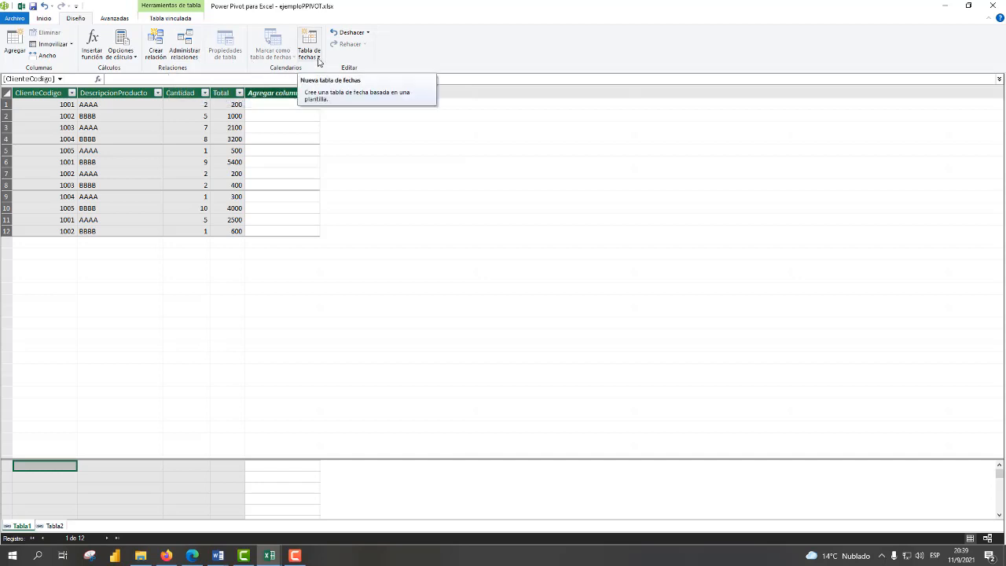
- Review the linked table, advanced and design commands, and return to the home commands
{"action": "left_click", "coordinate": [162, 19]}
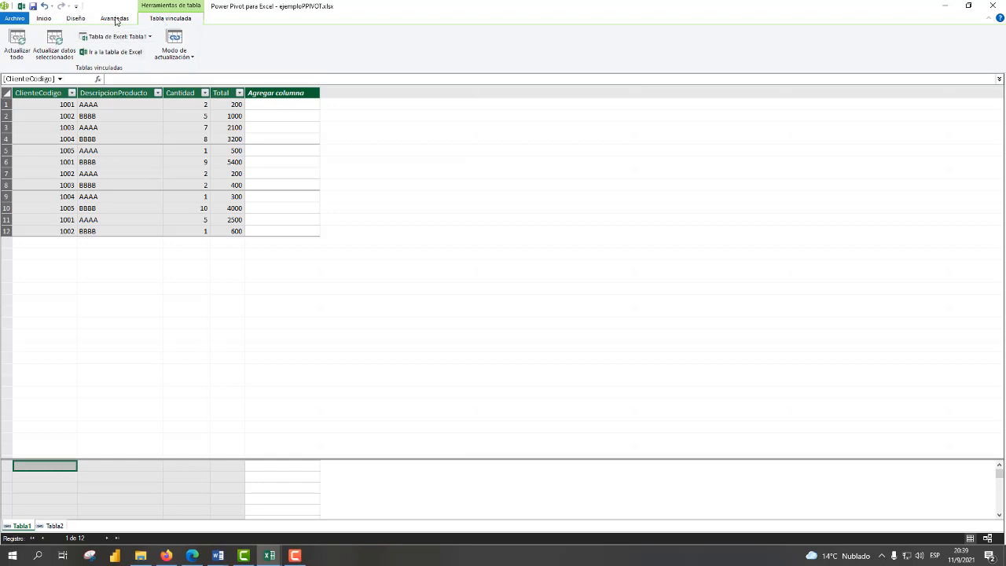
{"action": "left_click", "coordinate": [118, 18]}
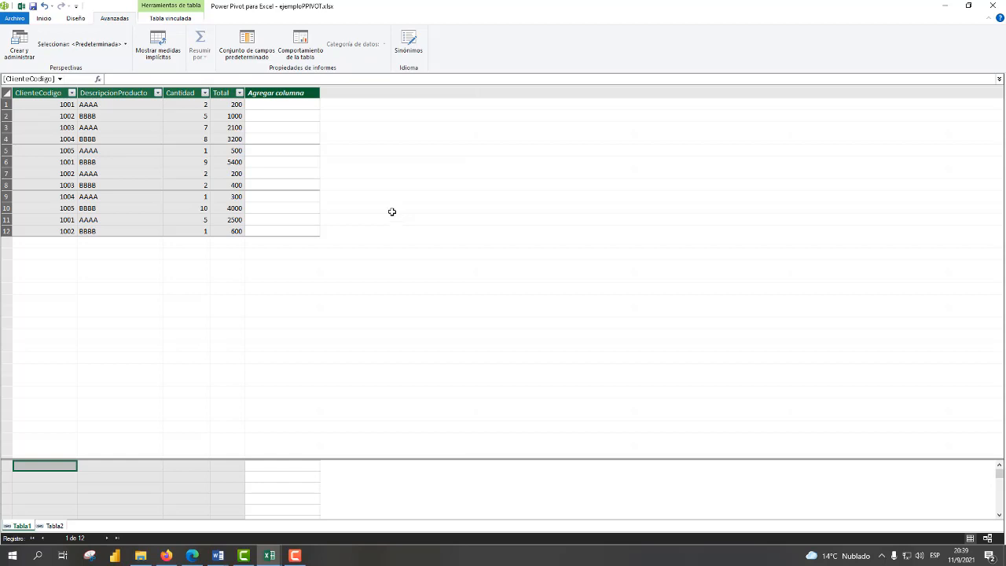
{"action": "left_click", "coordinate": [72, 21]}
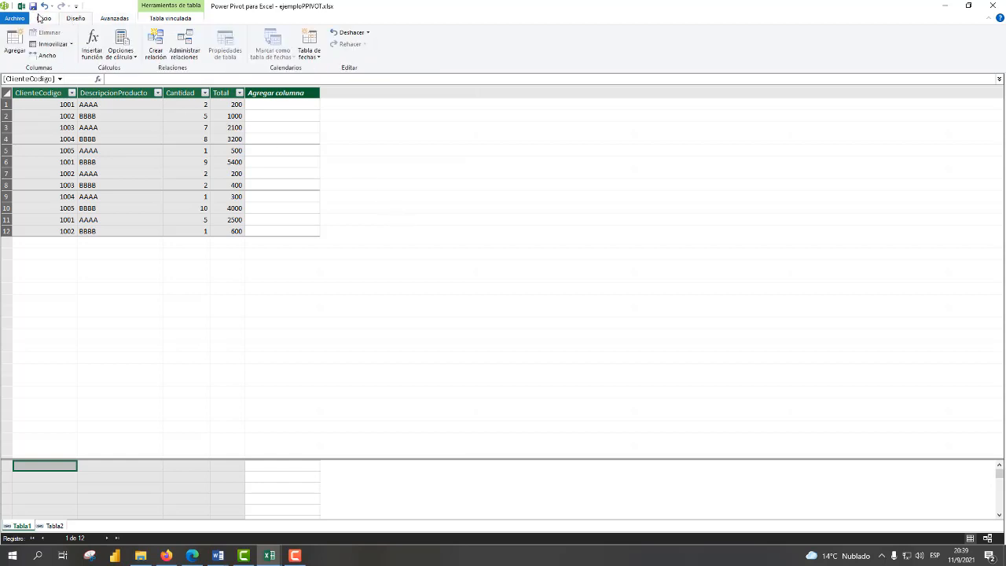
{"action": "left_click", "coordinate": [41, 18]}
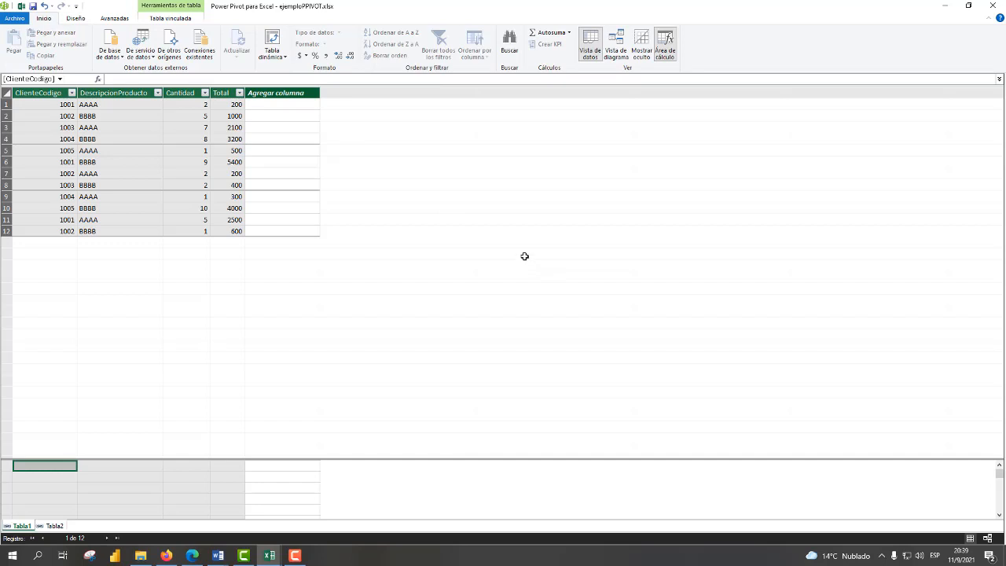